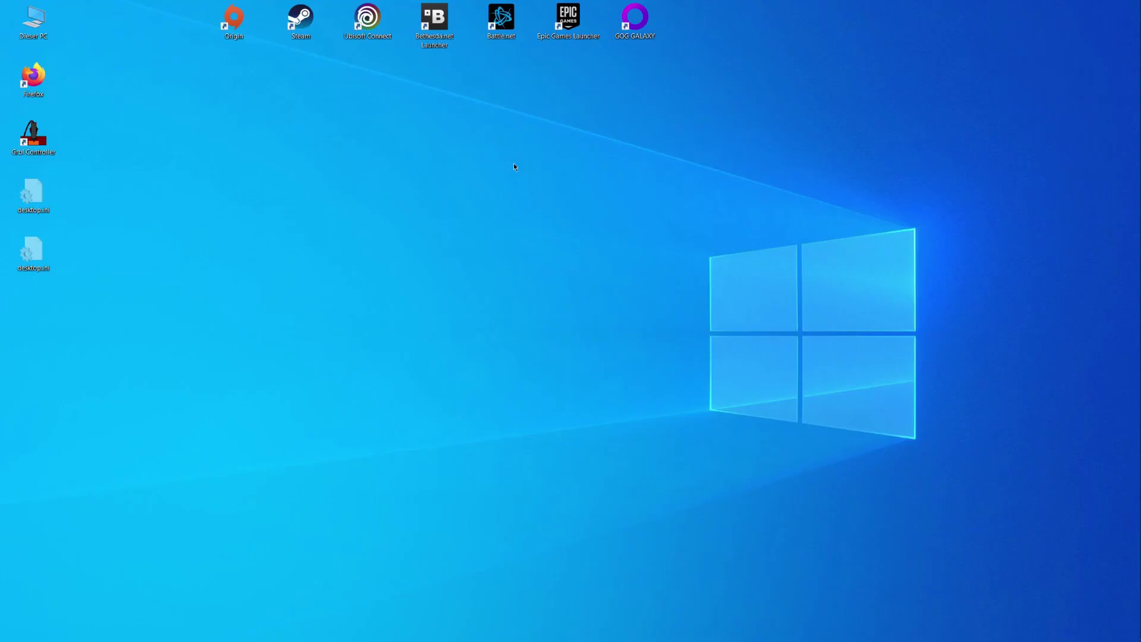
Open the Windows display settings, select display 2, and detect and identify the connected displays
right_click(463, 174)
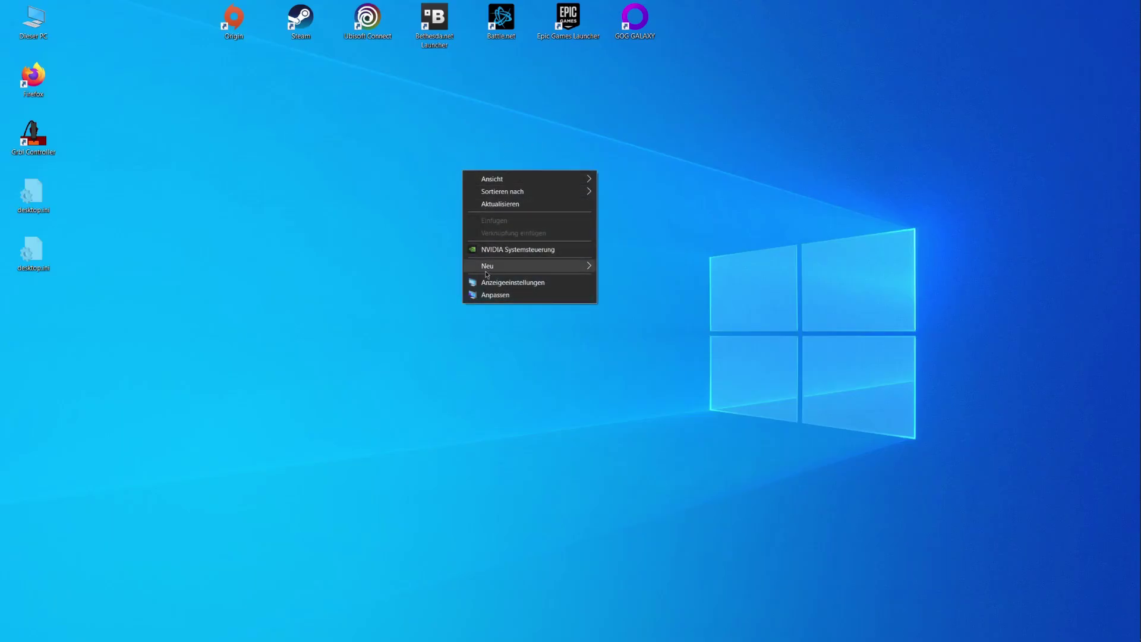
click(503, 286)
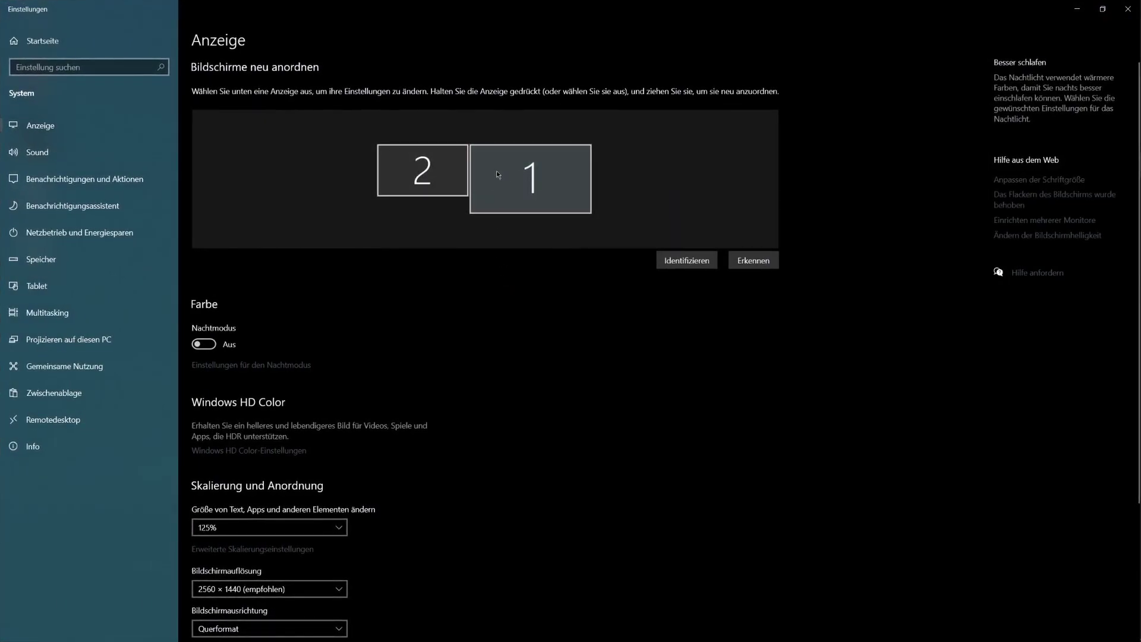
click(434, 172)
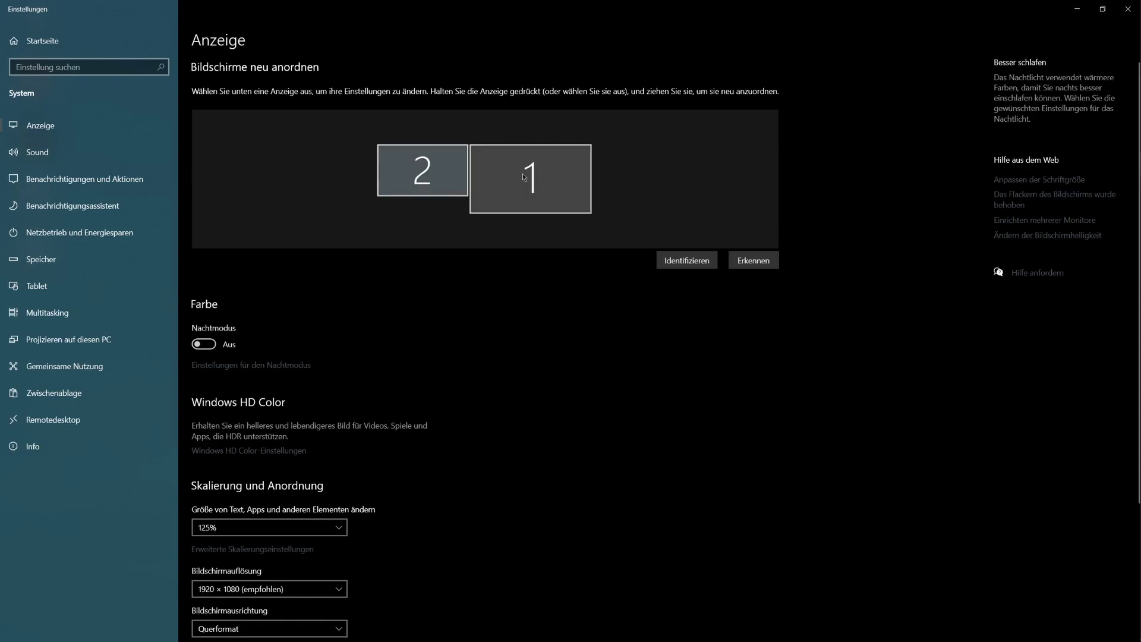
click(687, 274)
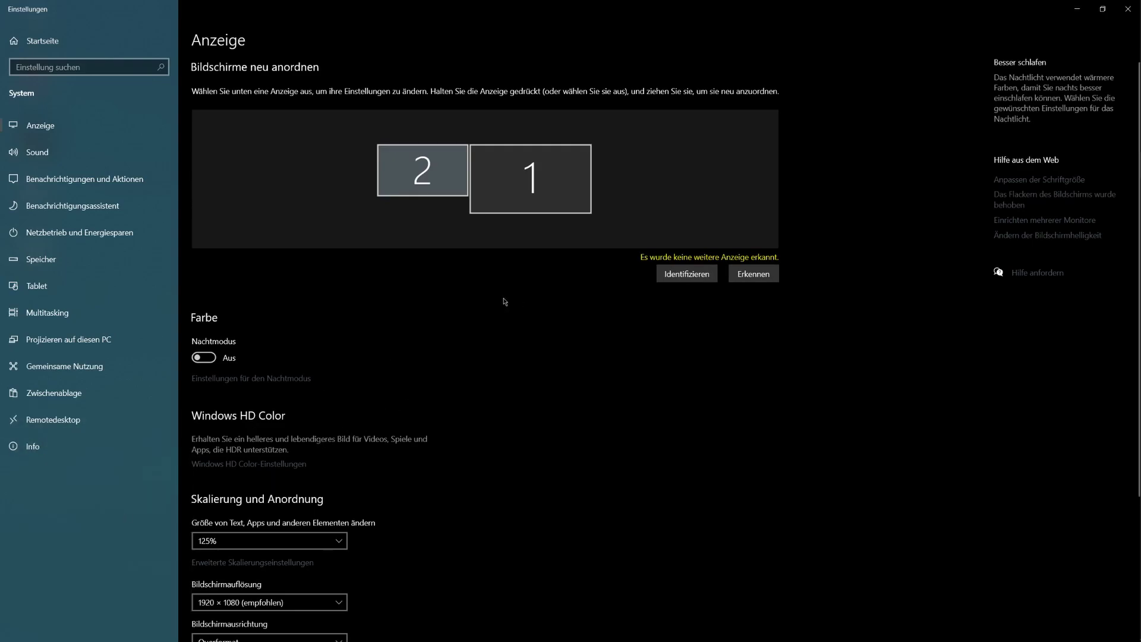
Try placing display 2 above display 1 and at its upper-right corner, and return it to the left of display 1
click(541, 184)
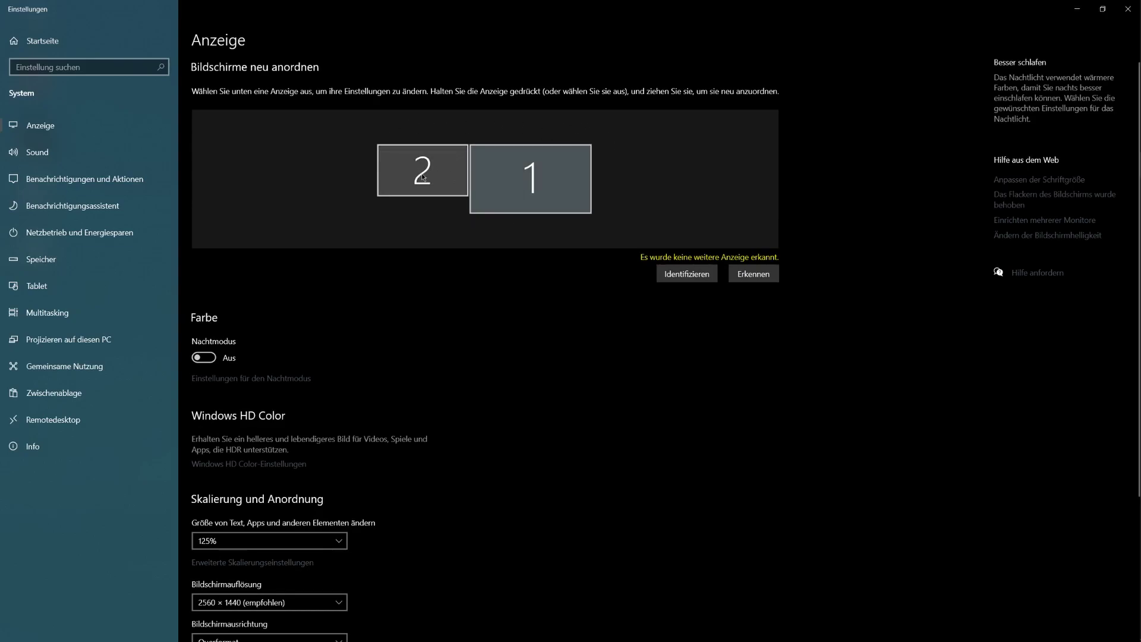
drag(418, 172, 523, 114)
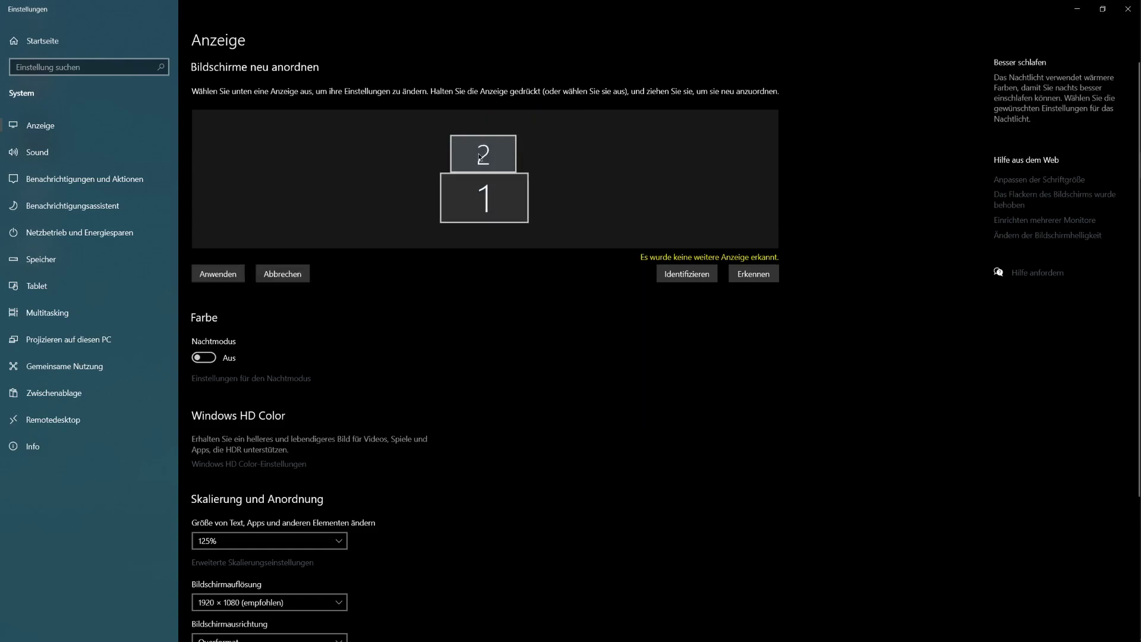
drag(480, 157, 564, 114)
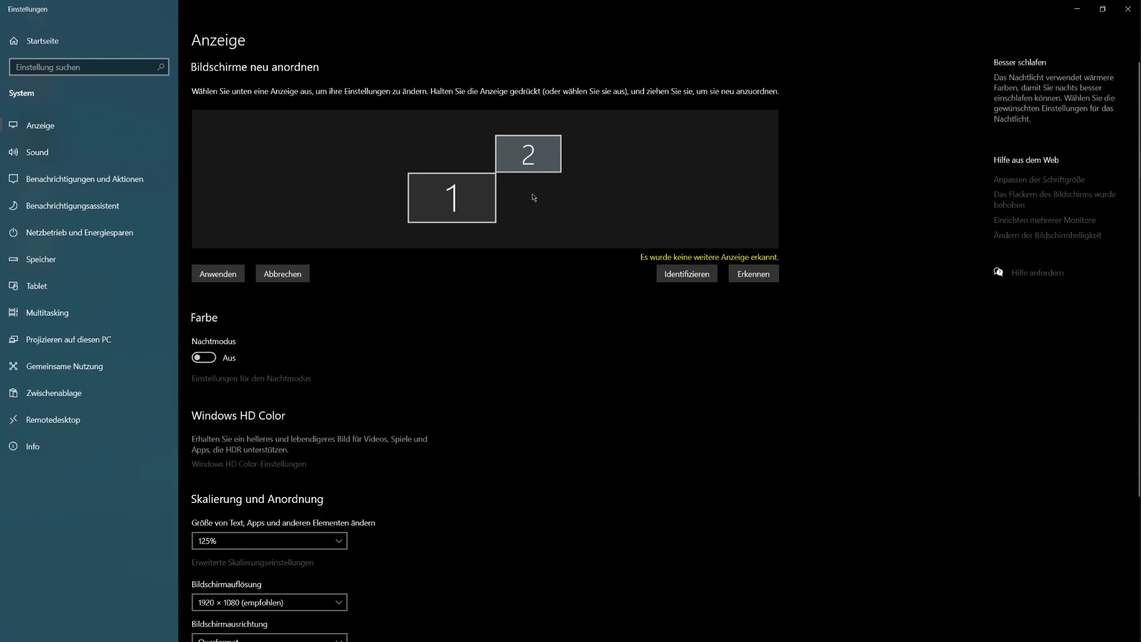
drag(530, 154, 336, 168)
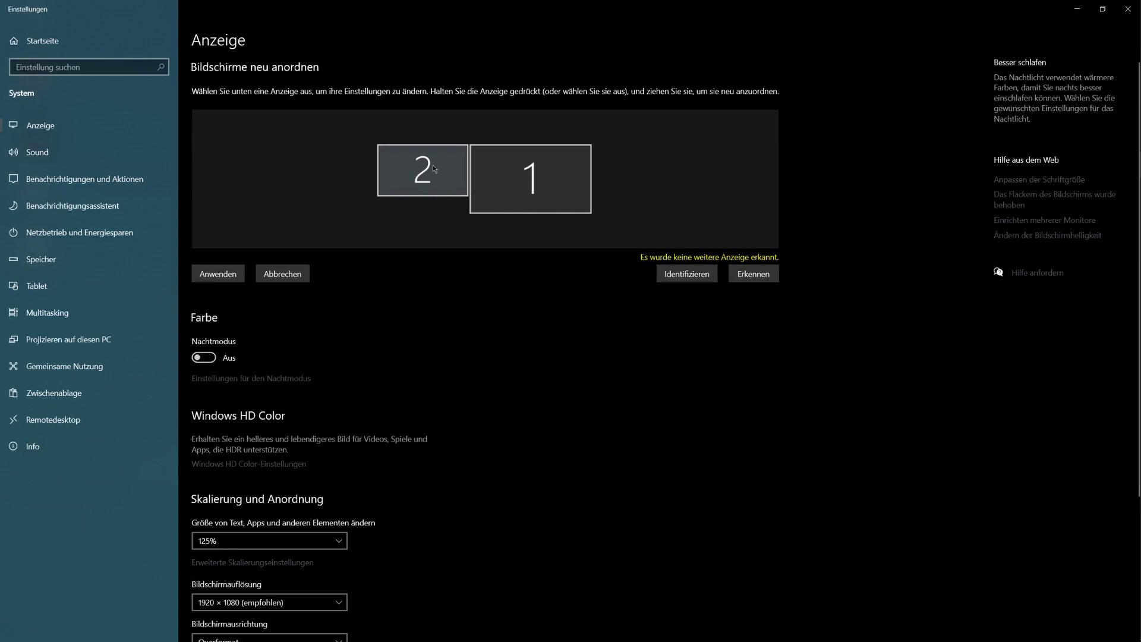
Select display 1 and examine its available screen resolutions without changing the setting
click(540, 176)
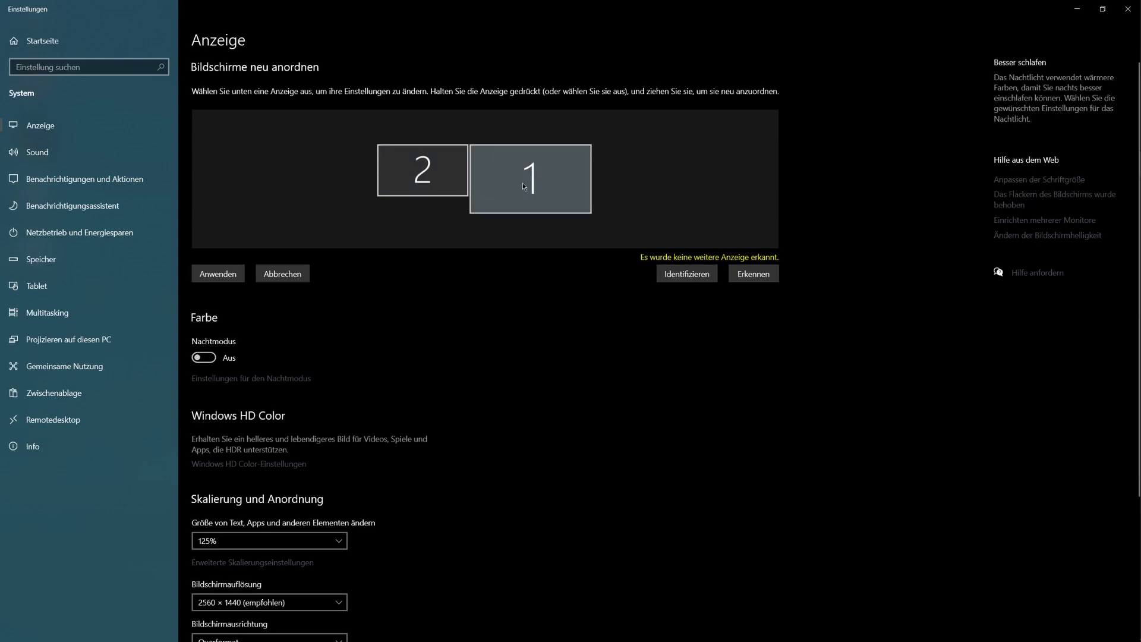
scroll(500, 182, down, 3)
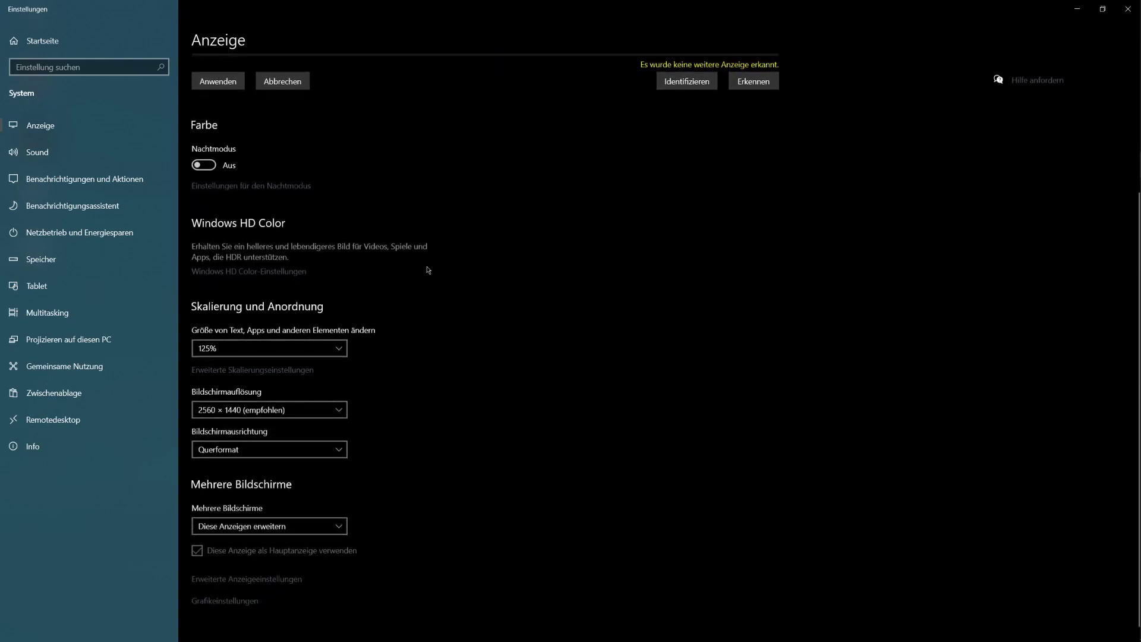
click(302, 413)
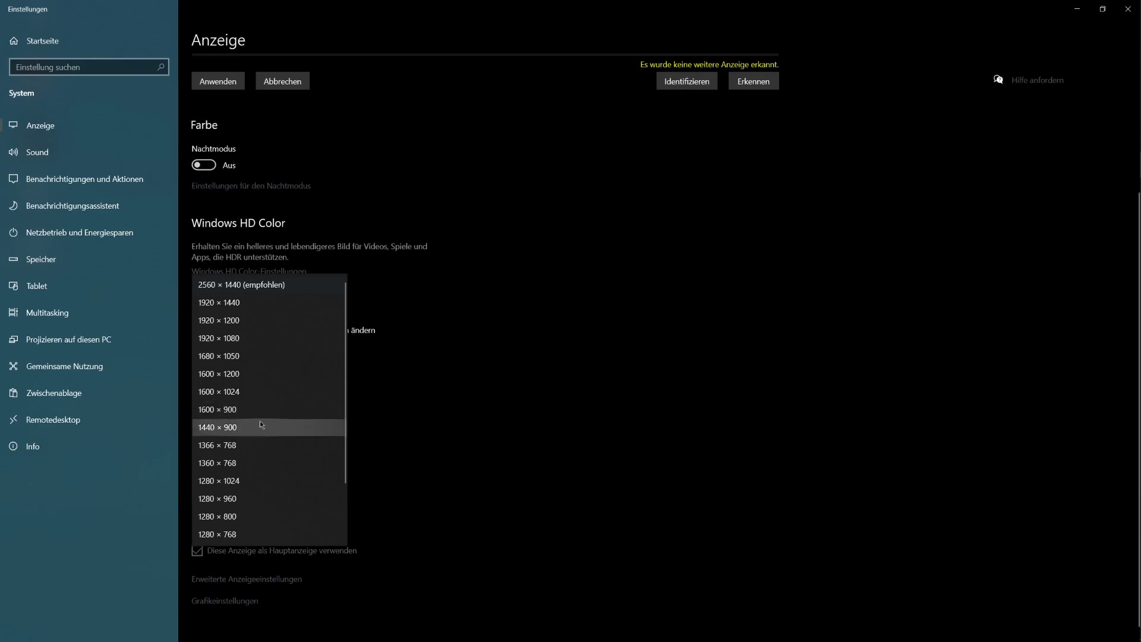
scroll(300, 558, down, 1)
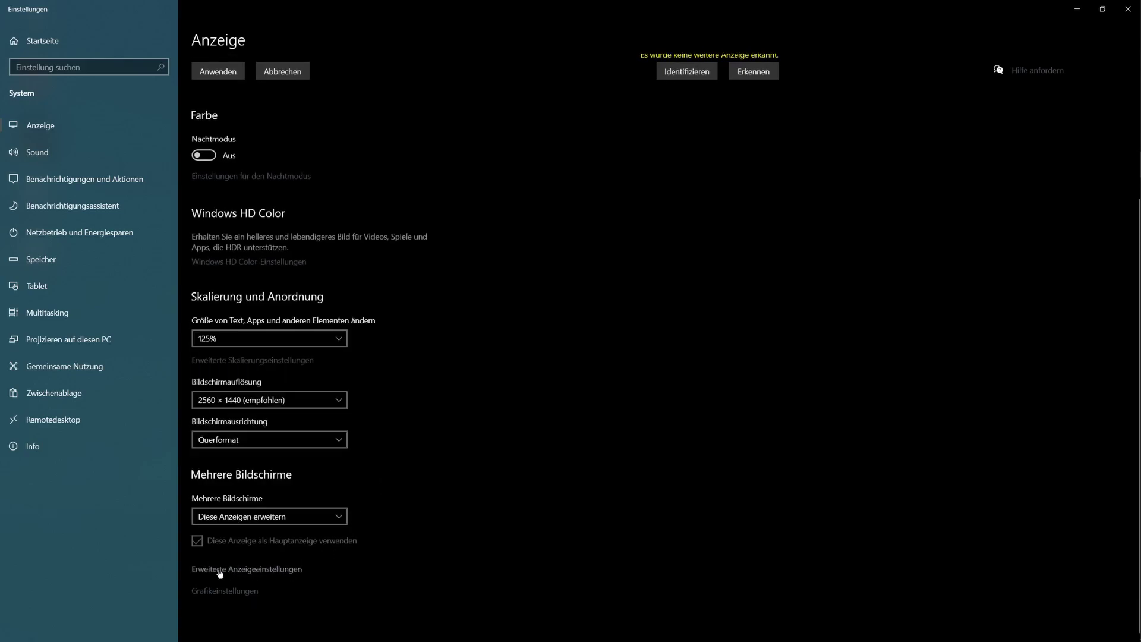
Open the advanced display settings and examine the refresh rates available for display 1
click(249, 571)
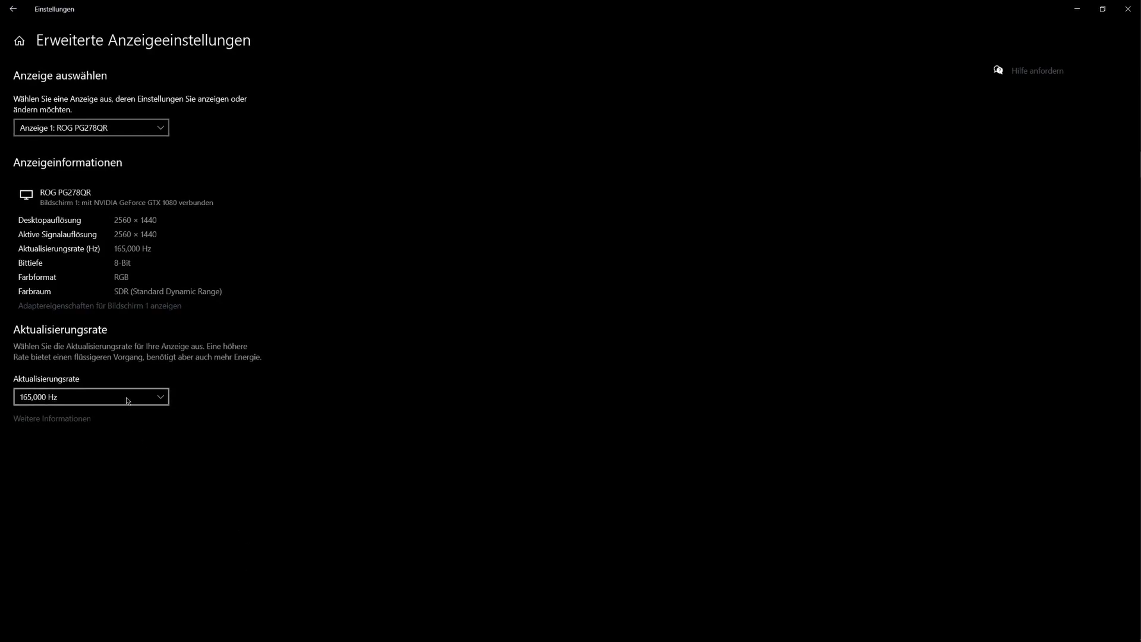
click(127, 401)
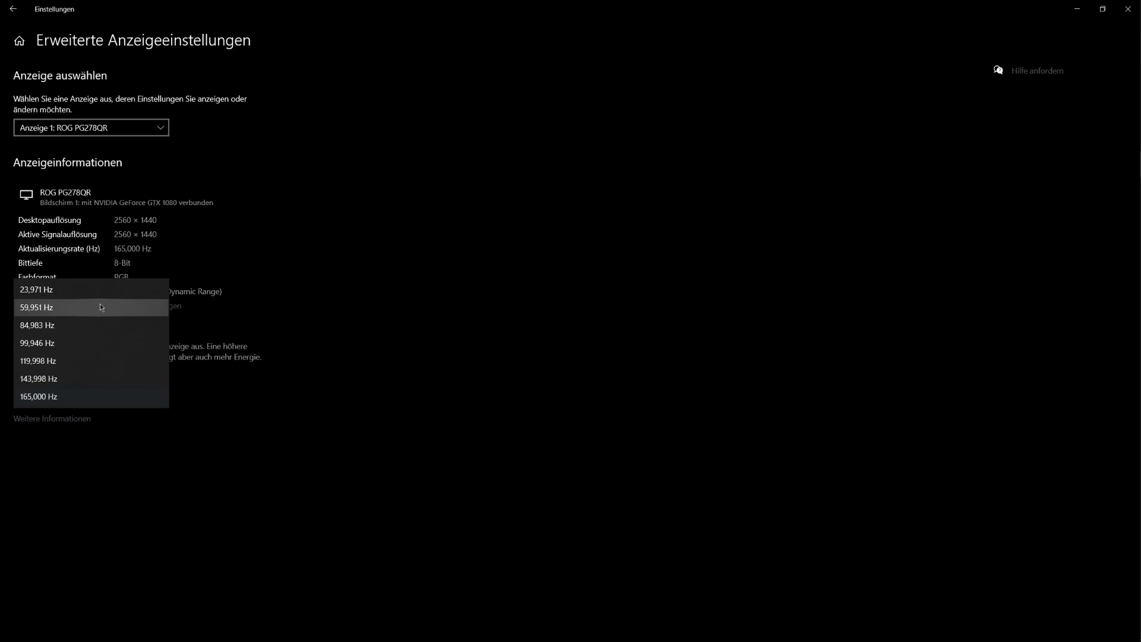
click(210, 270)
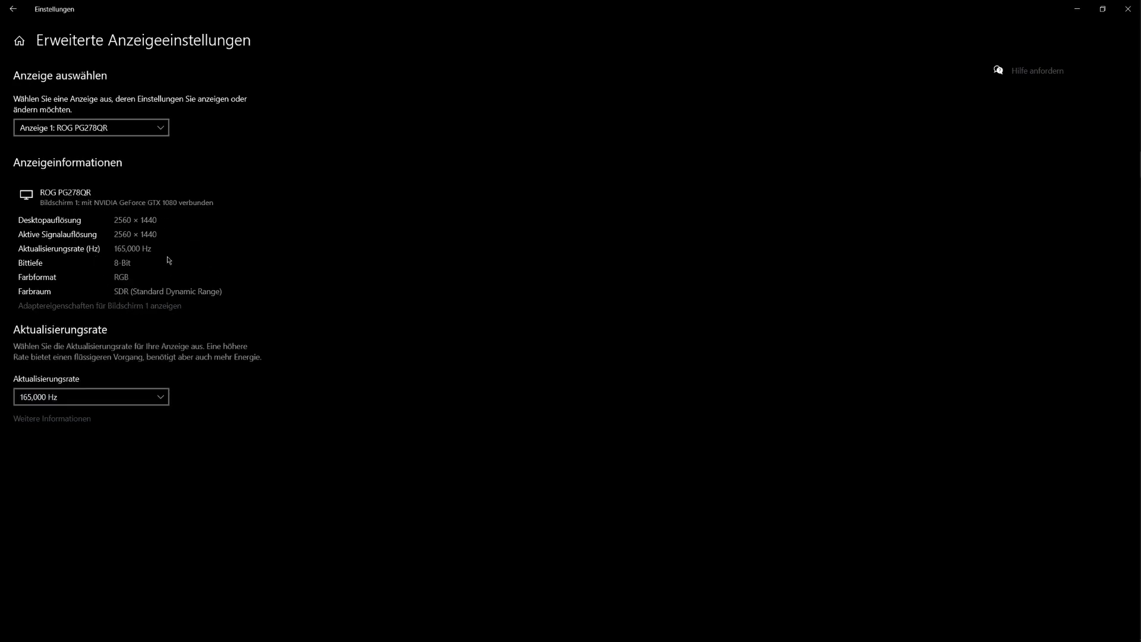
Examine the refresh rates available for display 2 (2590G5) and return to the main display settings
click(165, 132)
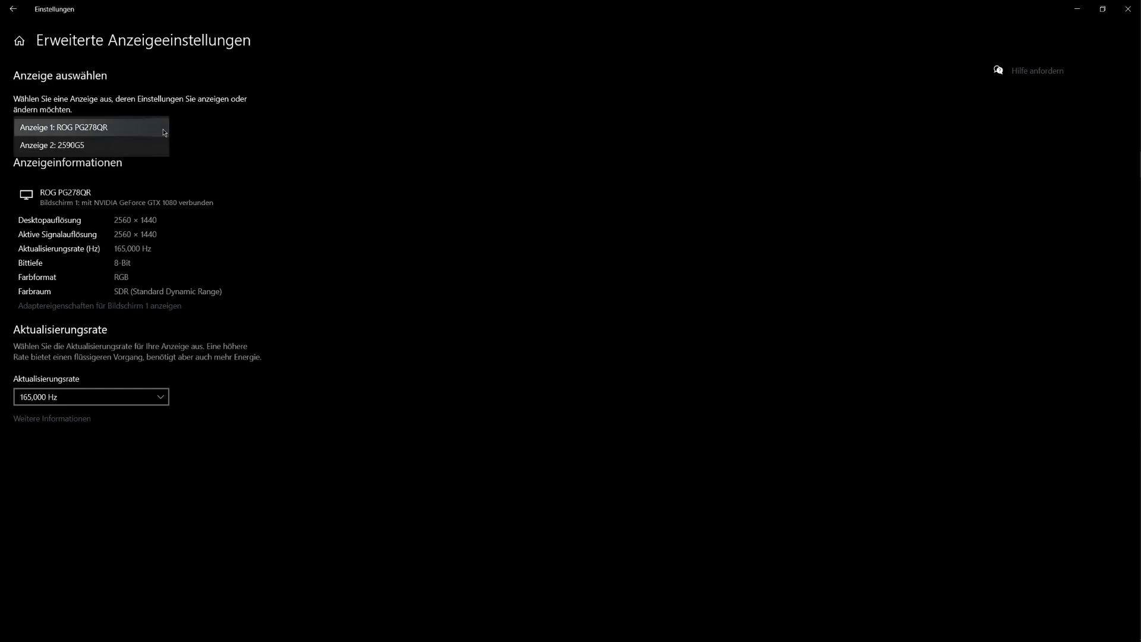
click(126, 148)
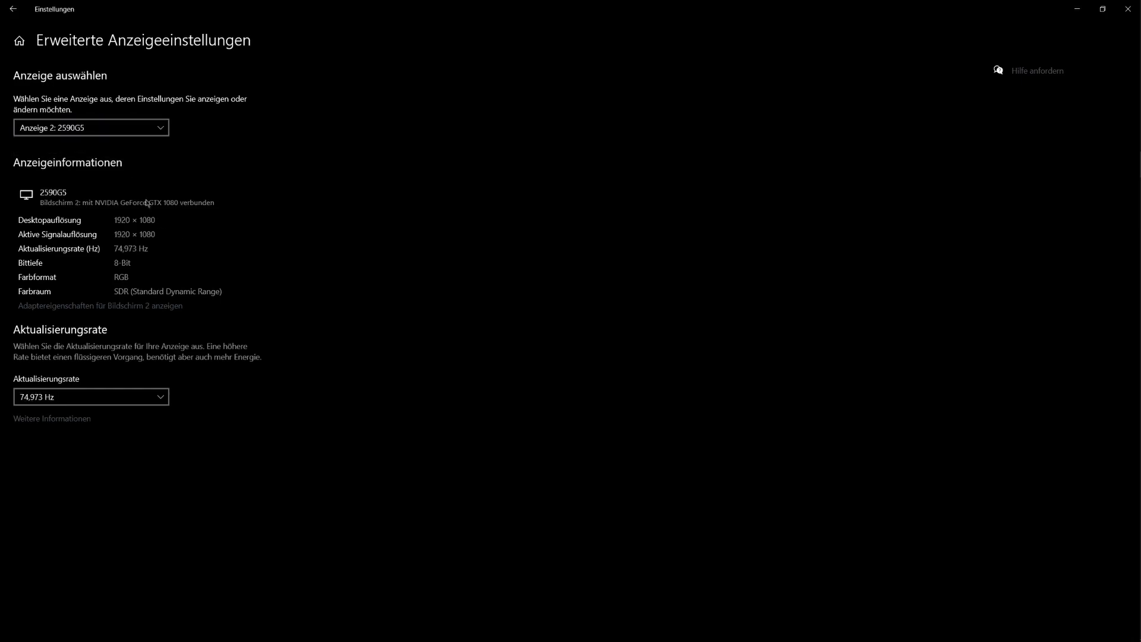
click(142, 398)
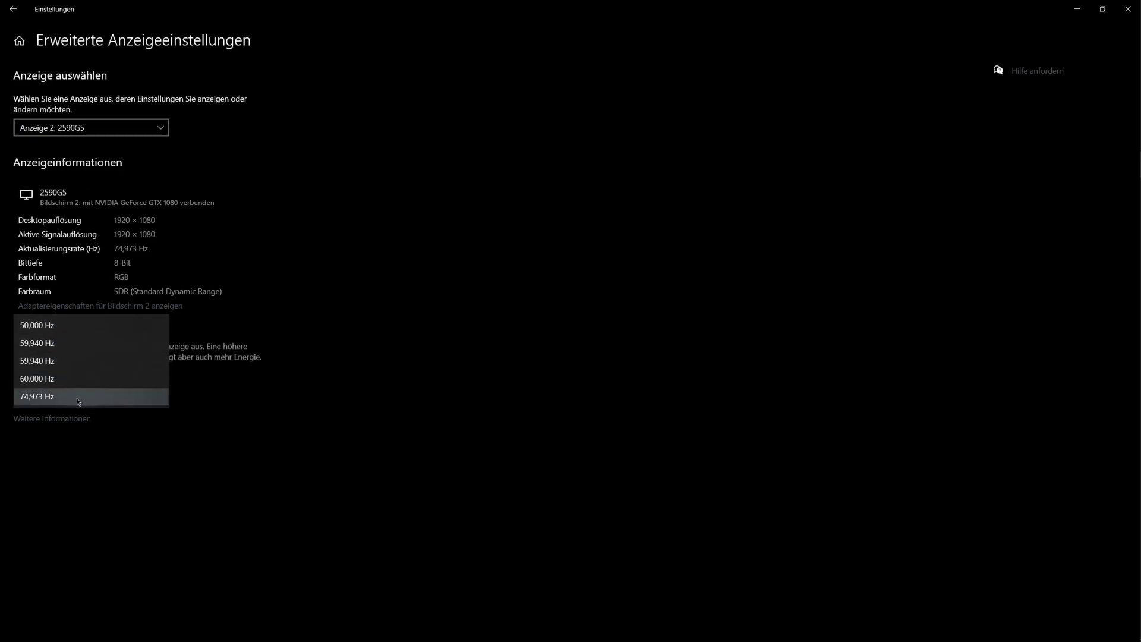
click(234, 407)
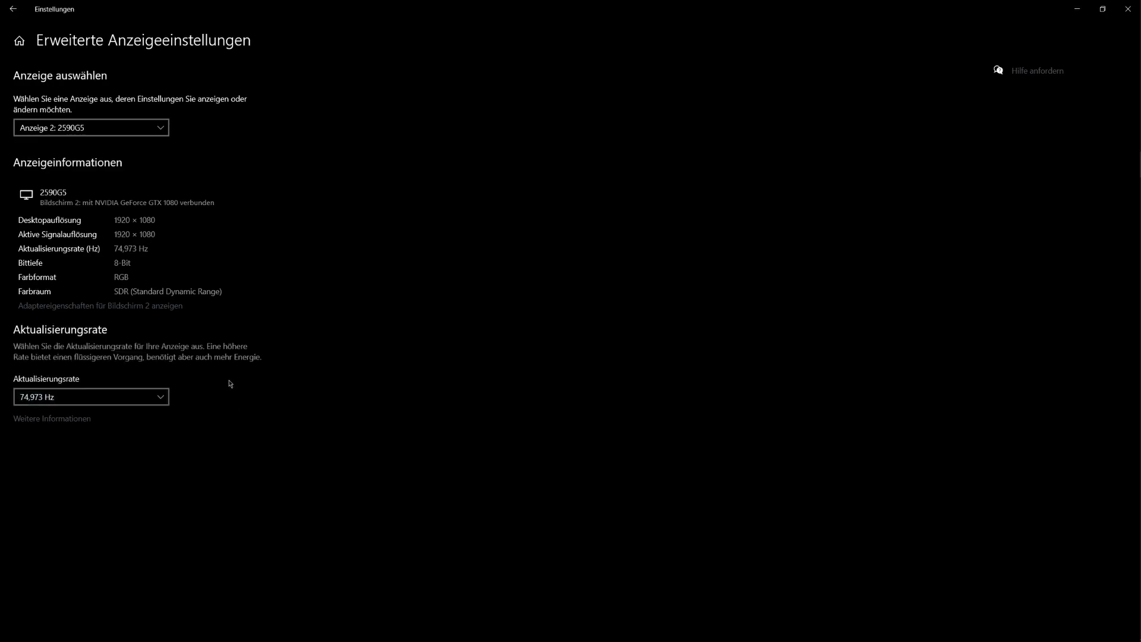
click(13, 8)
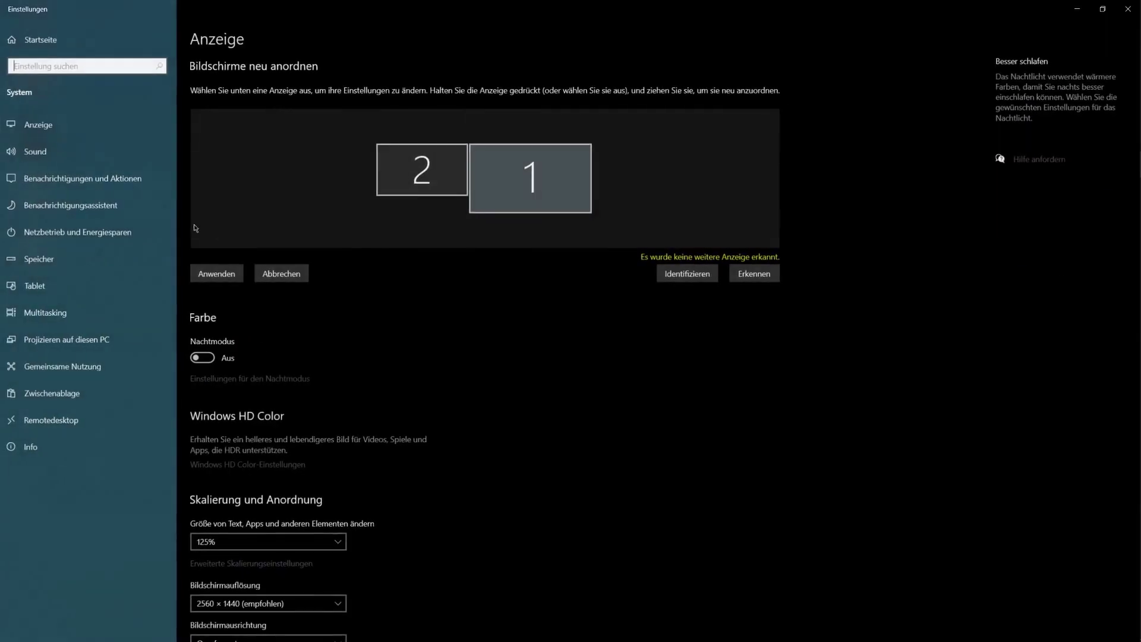
Select display 2 and examine its available screen resolutions without changing the setting
click(423, 180)
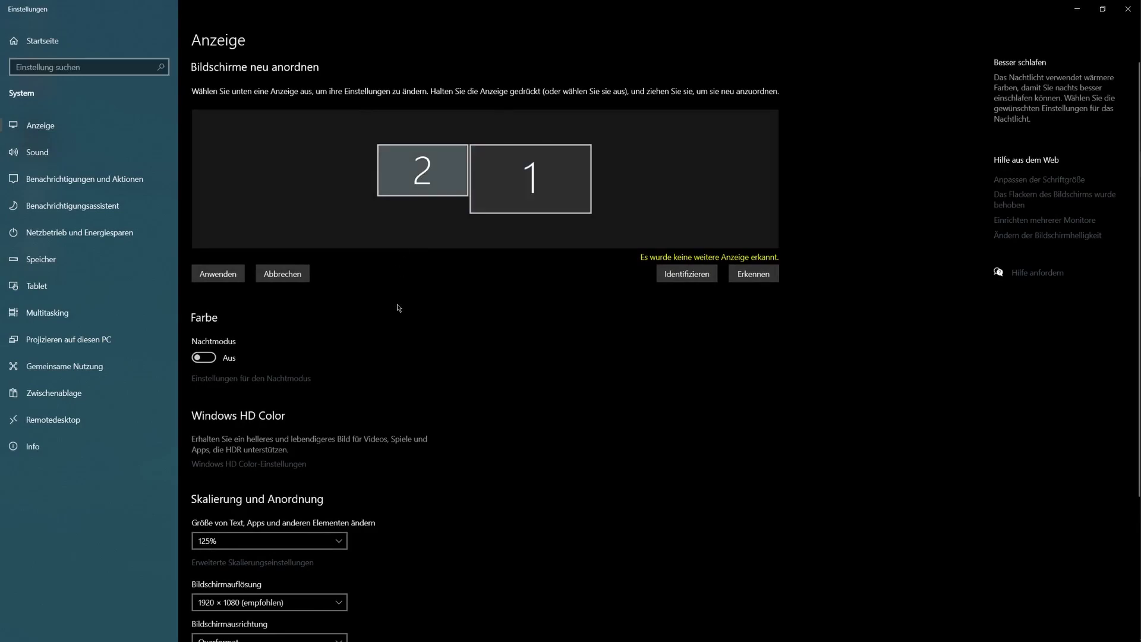
scroll(397, 330, down, 3)
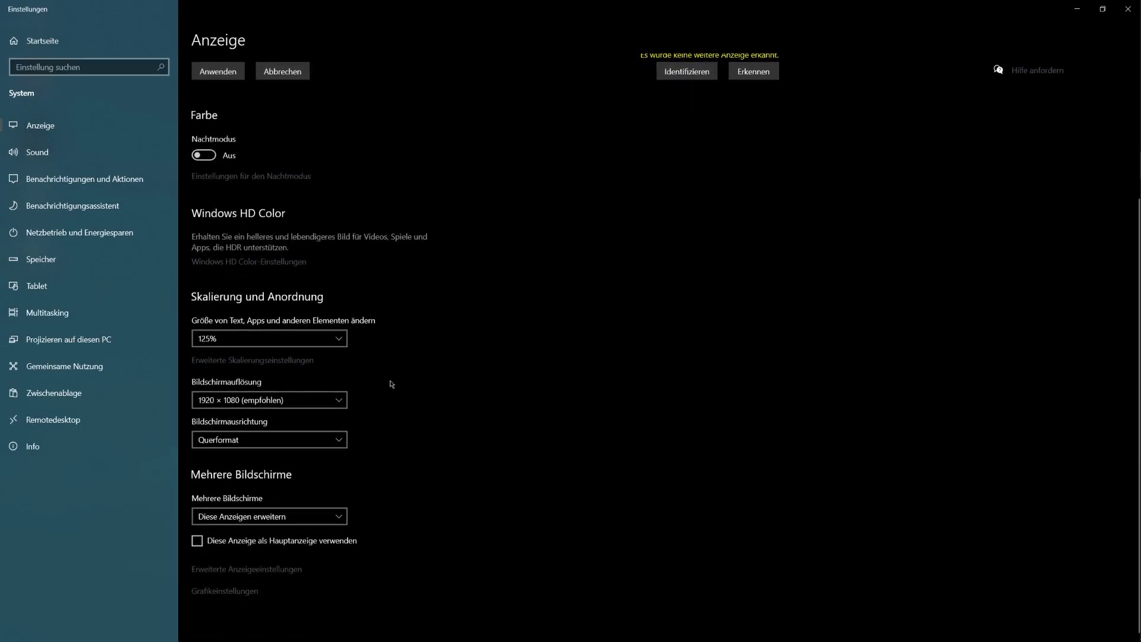
click(289, 402)
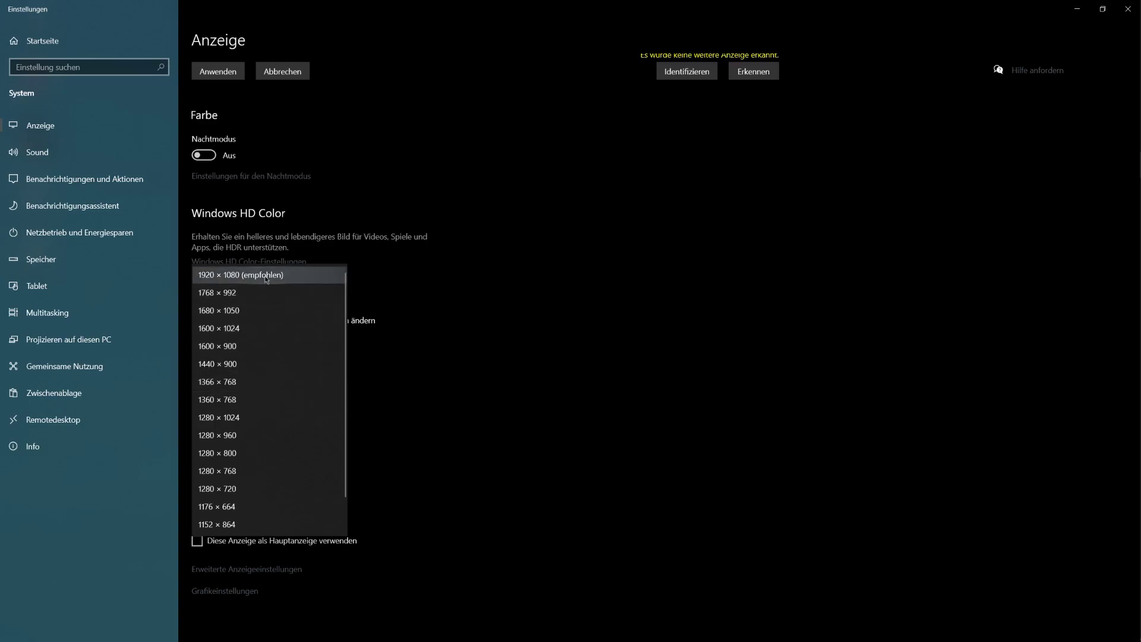
click(369, 279)
scroll(415, 340, up, 3)
scroll(415, 342, up, 1)
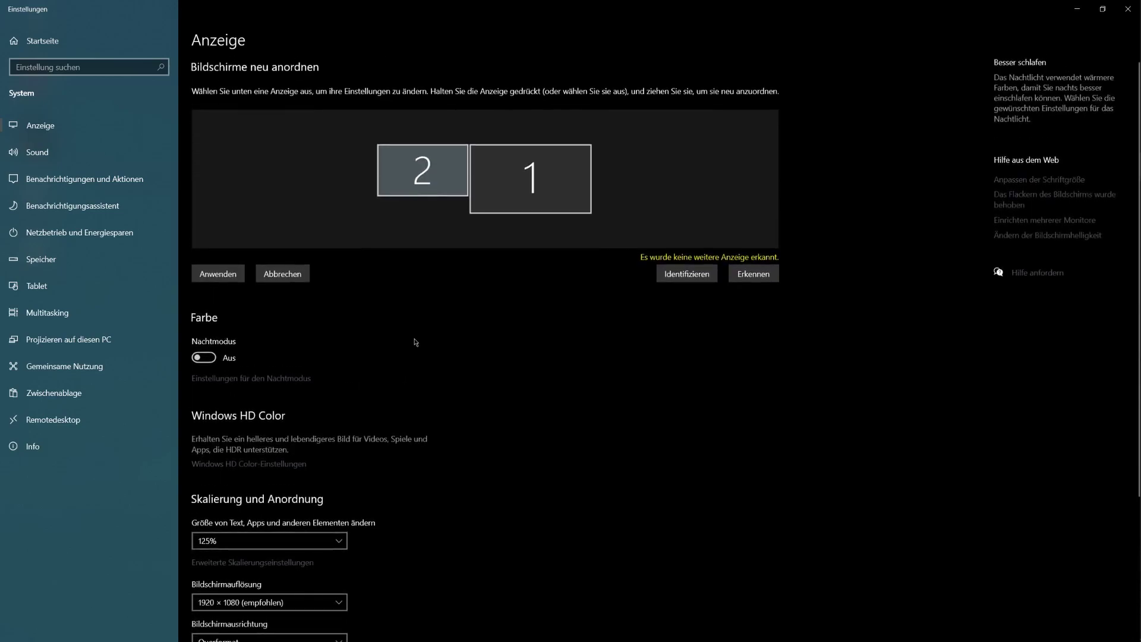
Select display 1 and examine the modes offered for using multiple displays
click(534, 189)
scroll(500, 262, down, 3)
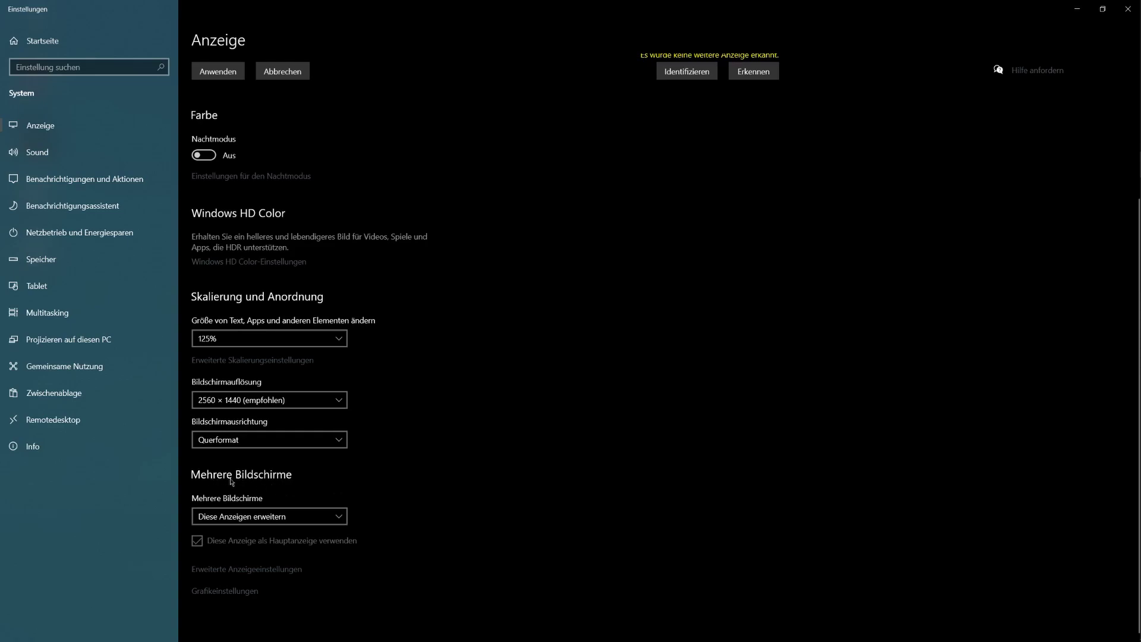
click(267, 522)
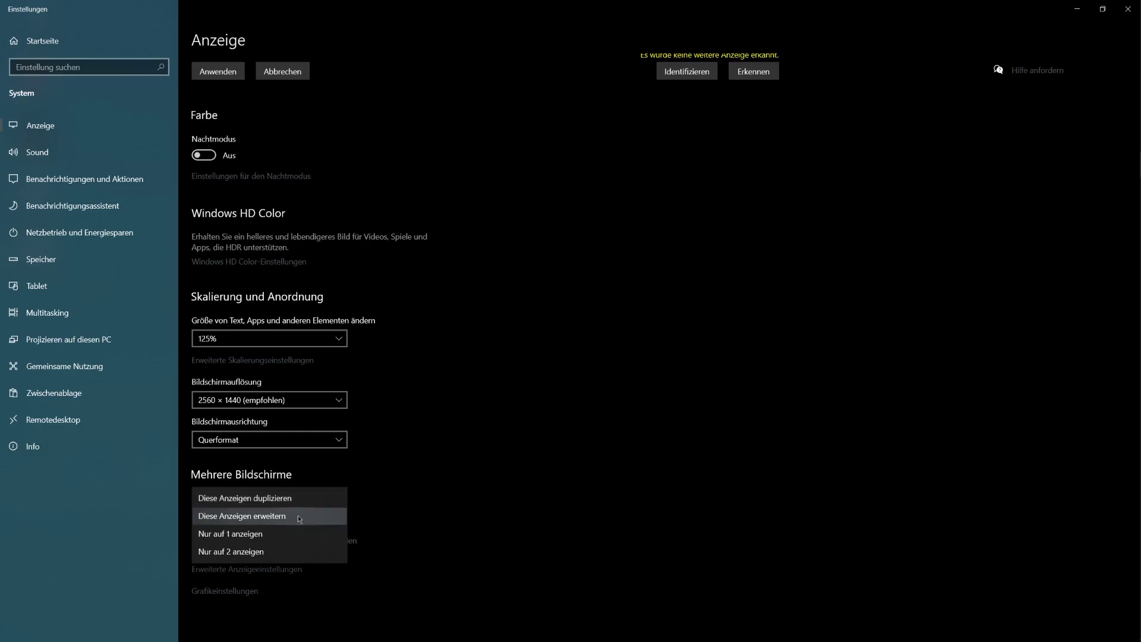
click(282, 551)
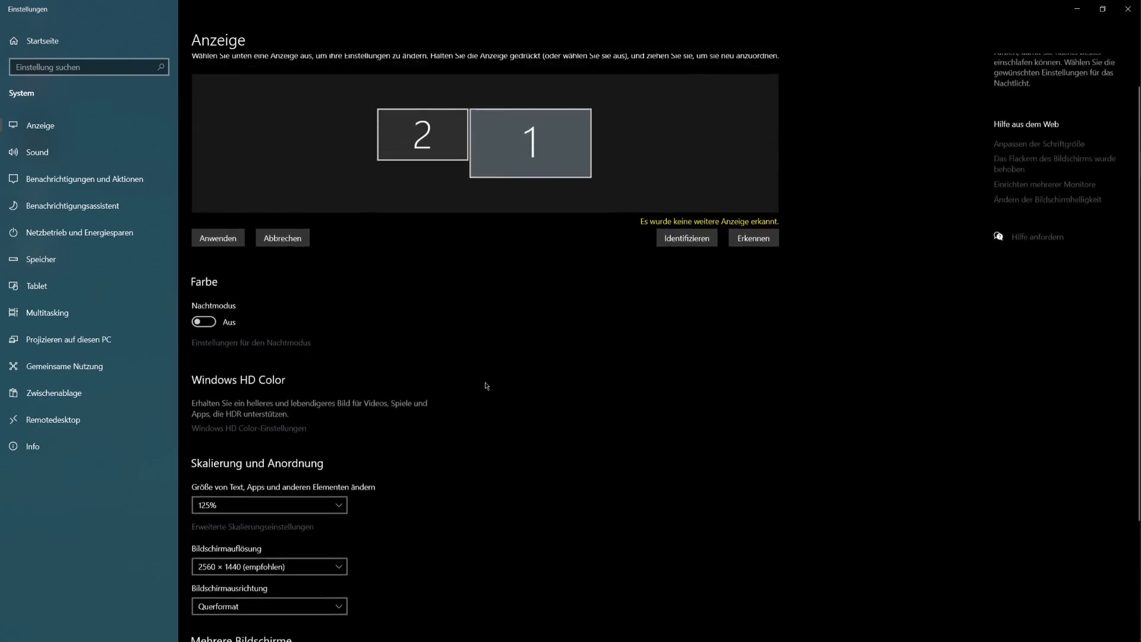